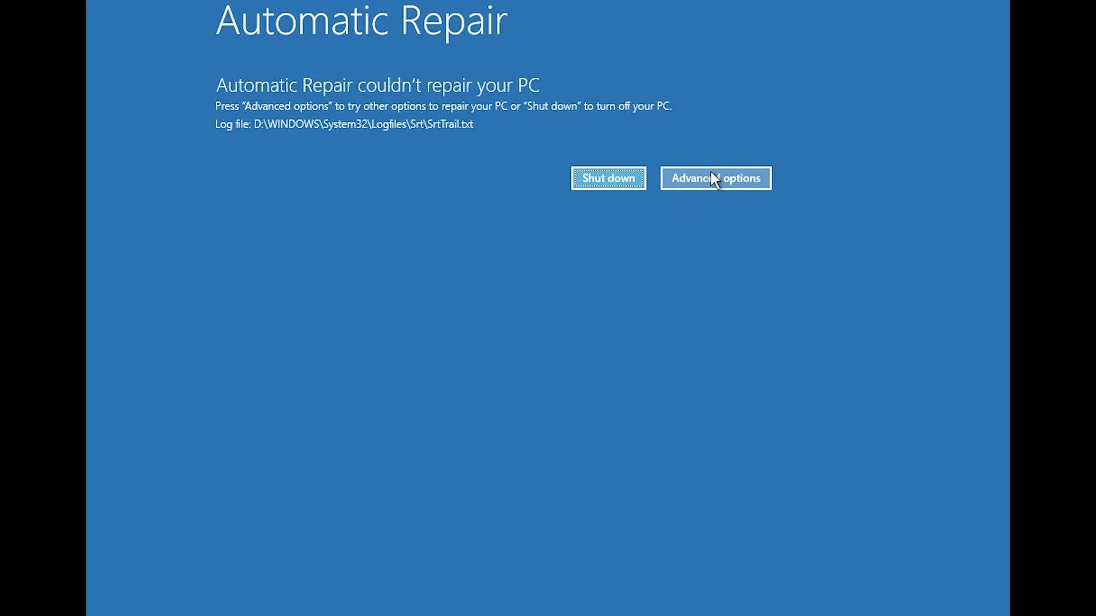
Leave the failed Automatic Repair and go through Troubleshoot to the Advanced options menu
{"action": "left_click", "coordinate": [711, 178]}
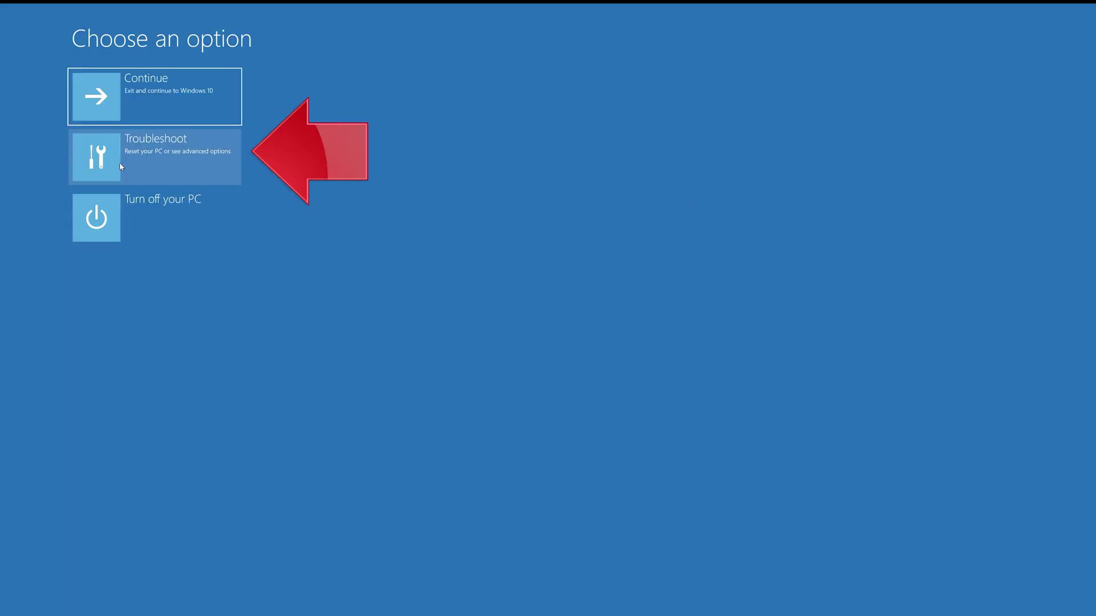
{"action": "left_click", "coordinate": [160, 163]}
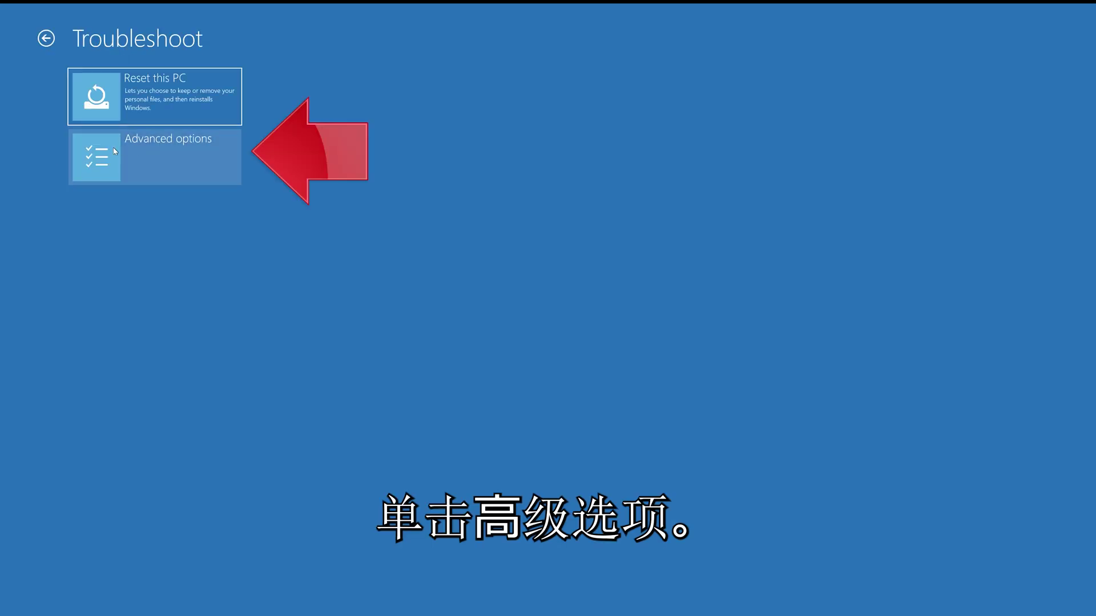
{"action": "left_click", "coordinate": [183, 163]}
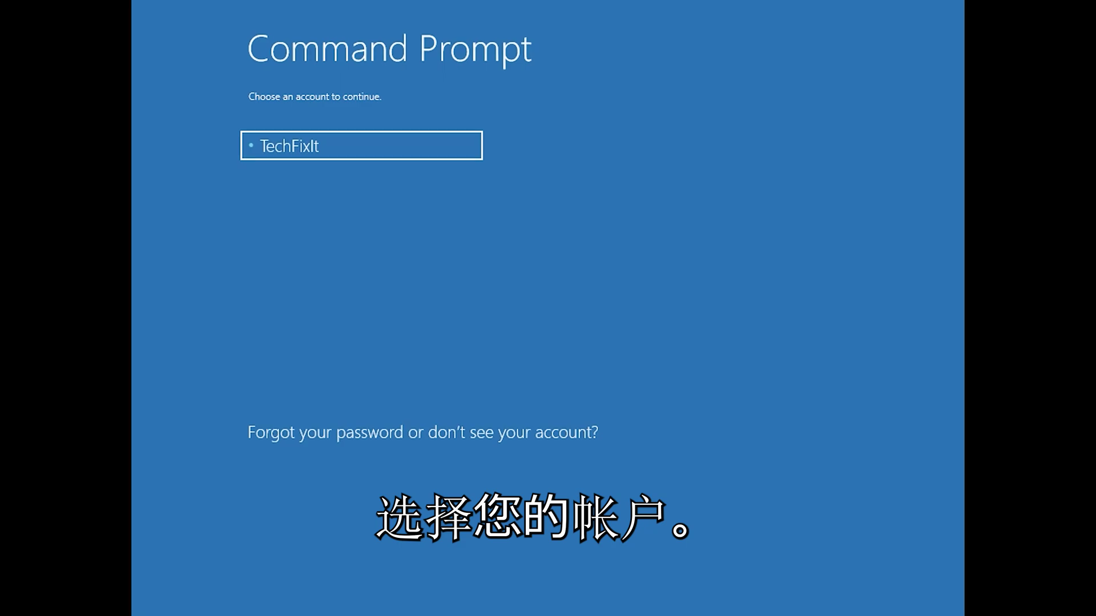
Select the only listed account to reach the Command Prompt password screen
{"action": "left_click", "coordinate": [357, 153]}
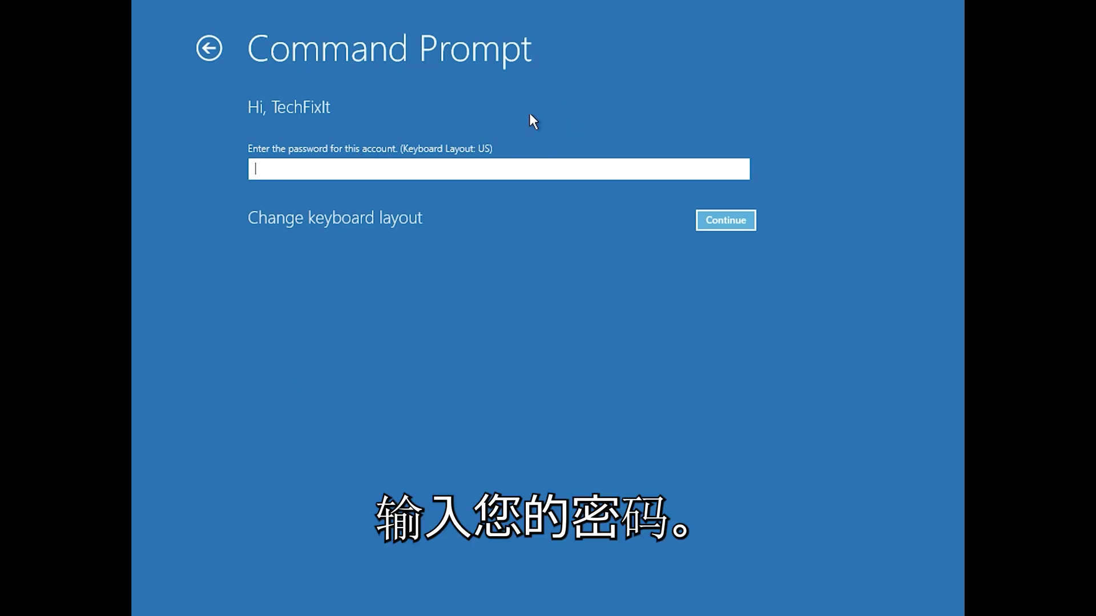
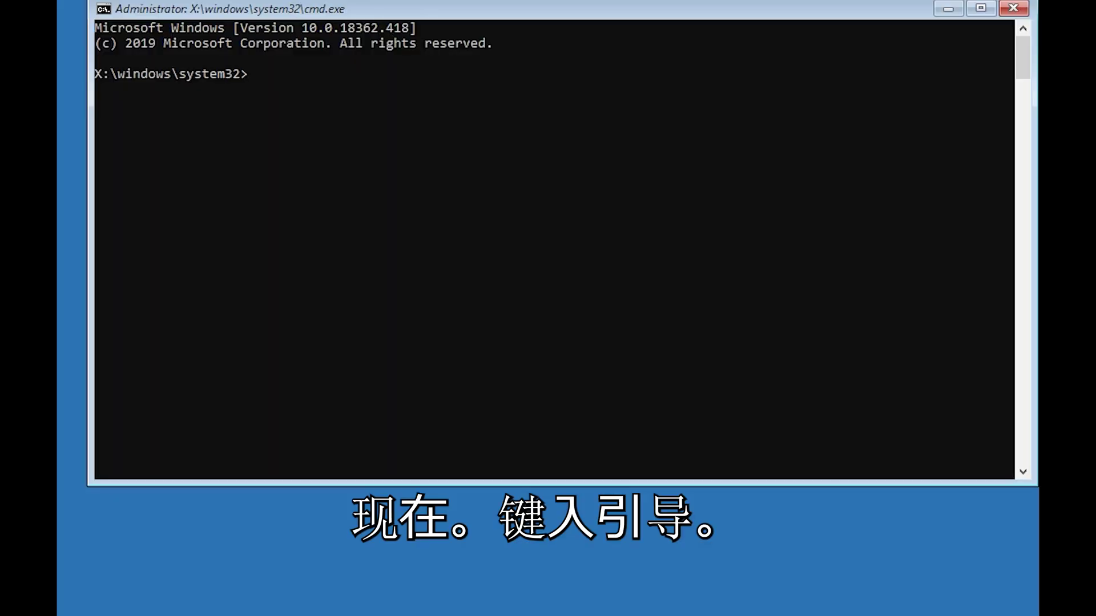
Run bootrec /fixmbr, which succeeds, then bootrec /fixboot, which returns Access is denied
{"action": "type", "text": "bootrec"}
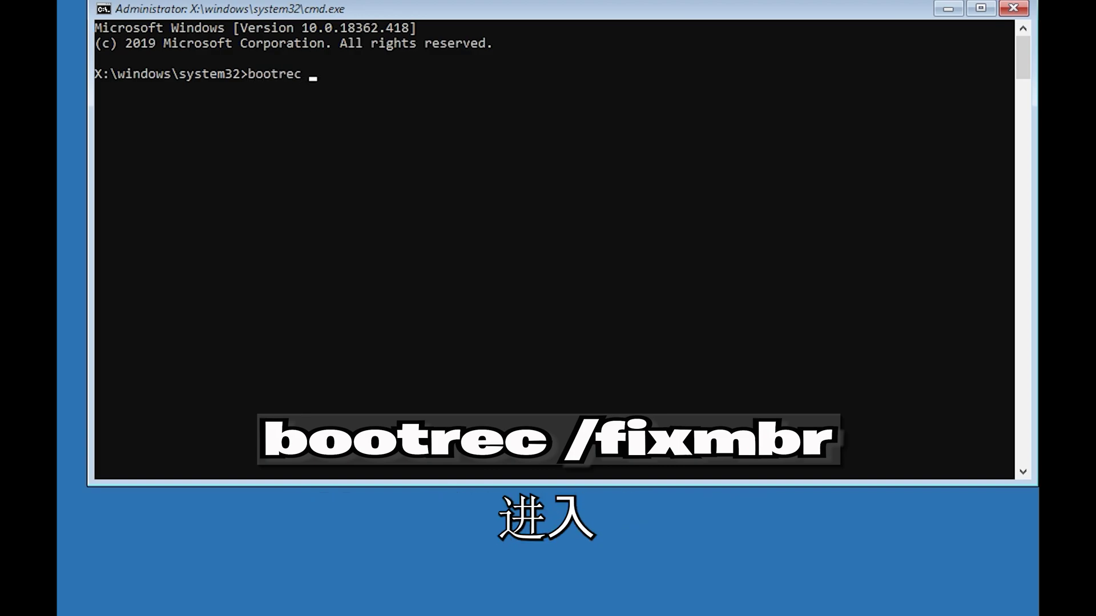
{"action": "type", "text": " /"}
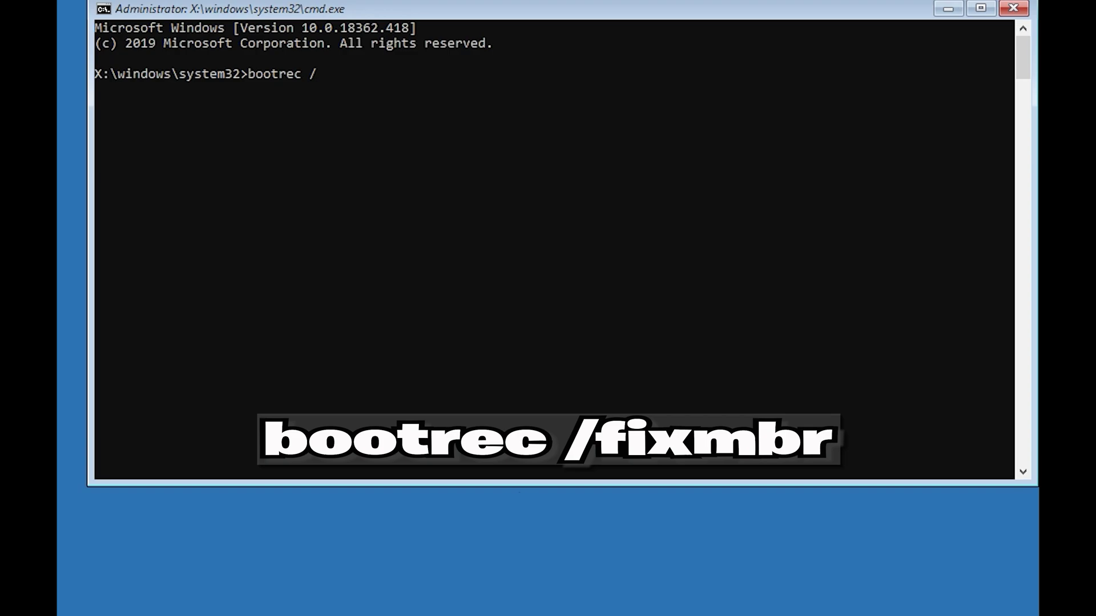
{"action": "type", "text": "fixmbr"}
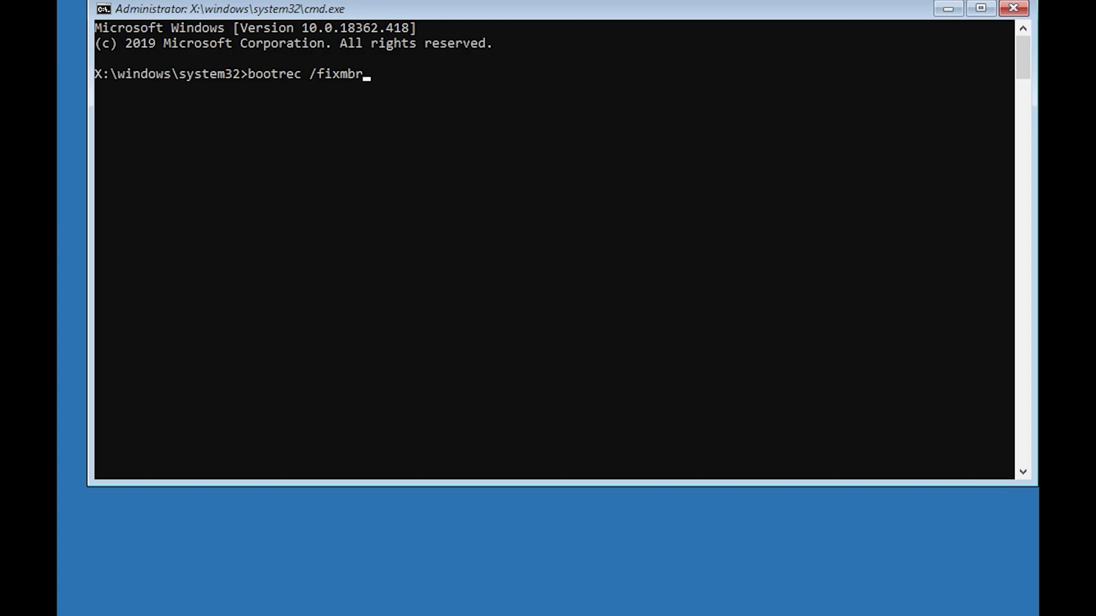
{"action": "key", "text": "Return"}
{"action": "type", "text": "bootrec "}
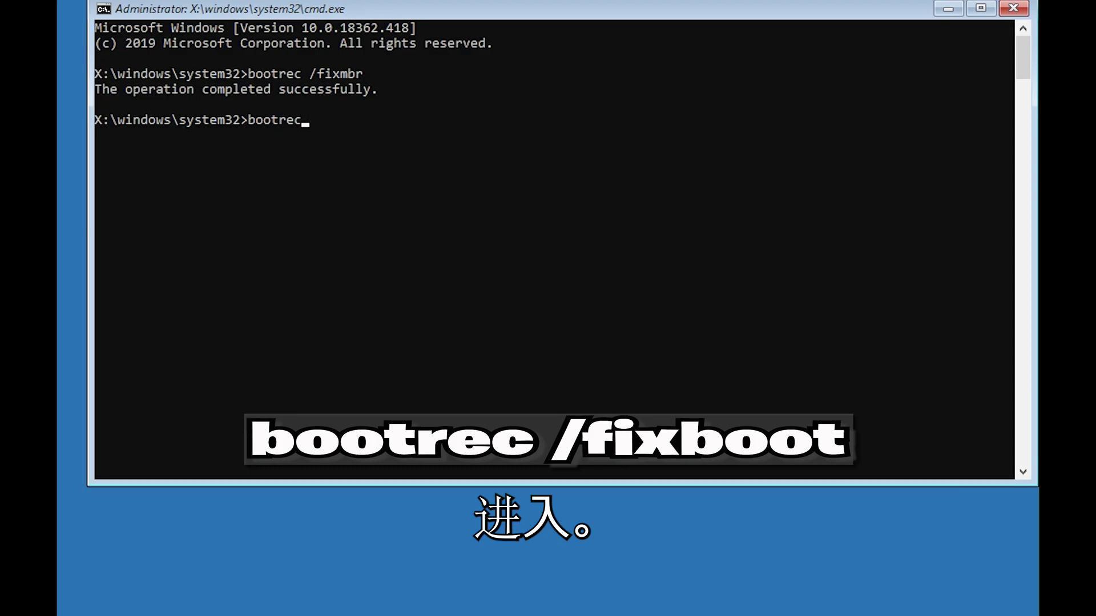
{"action": "type", "text": "/fixboot"}
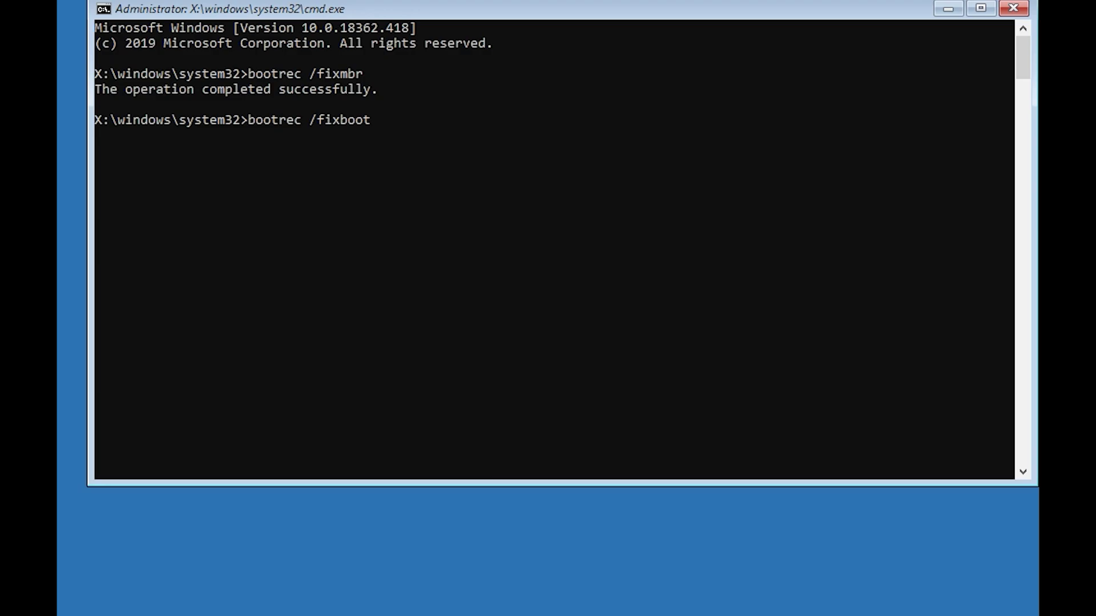
{"action": "key", "text": "Return"}
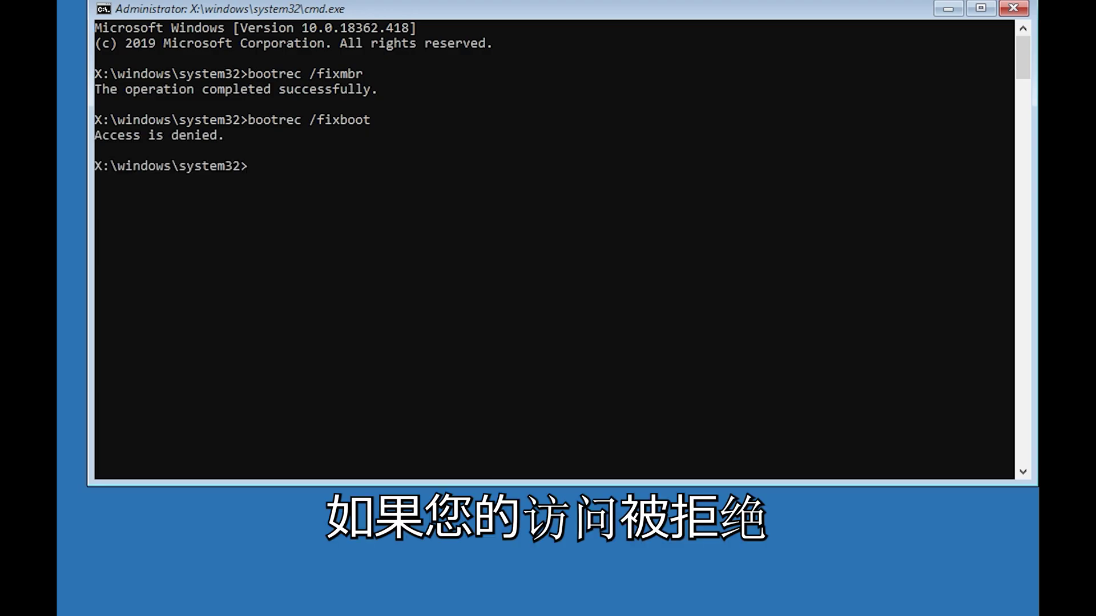
Run bootsect /nt60 sys to update the NTFS bootcode, then rerun bootrec /fixboot successfully
{"action": "type", "text": "b"}
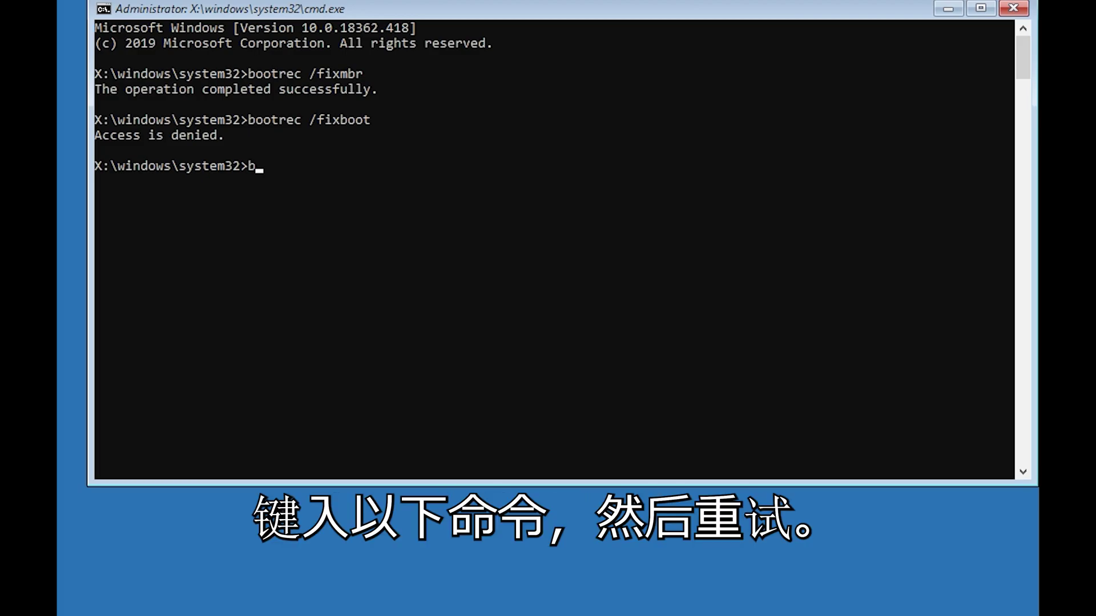
{"action": "type", "text": "ootsect "}
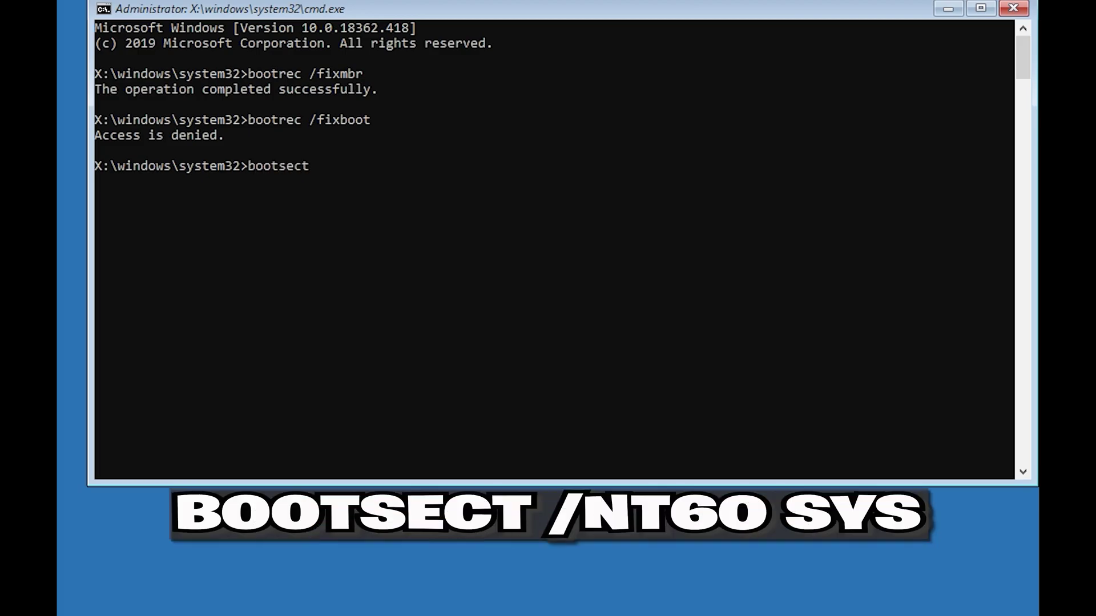
{"action": "type", "text": "/nt60 sys"}
{"action": "key", "text": "Return"}
{"action": "type", "text": "bo"}
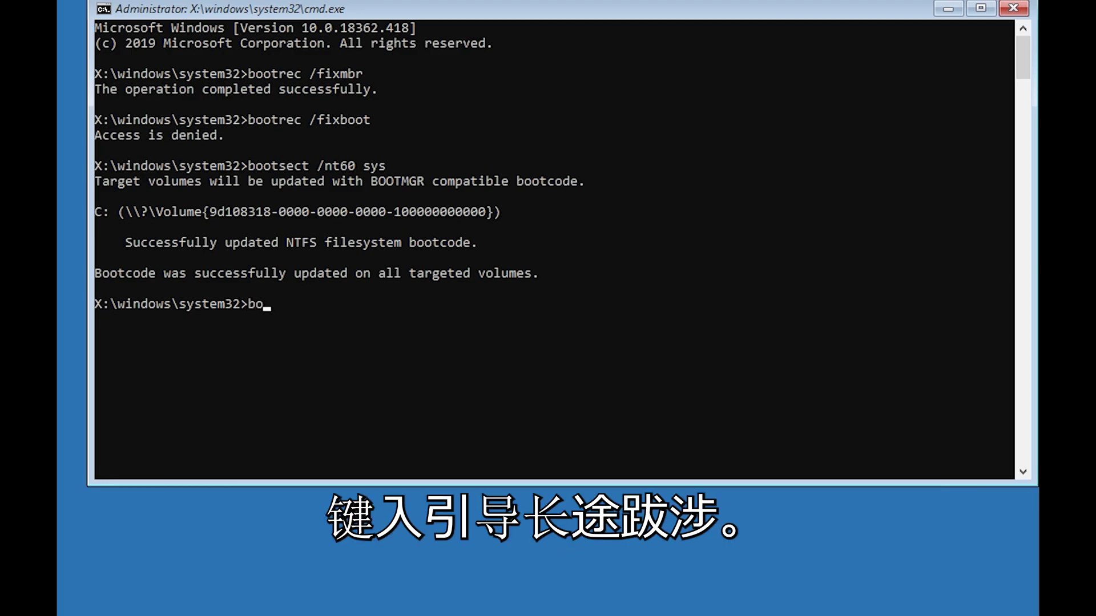
{"action": "type", "text": "ot"}
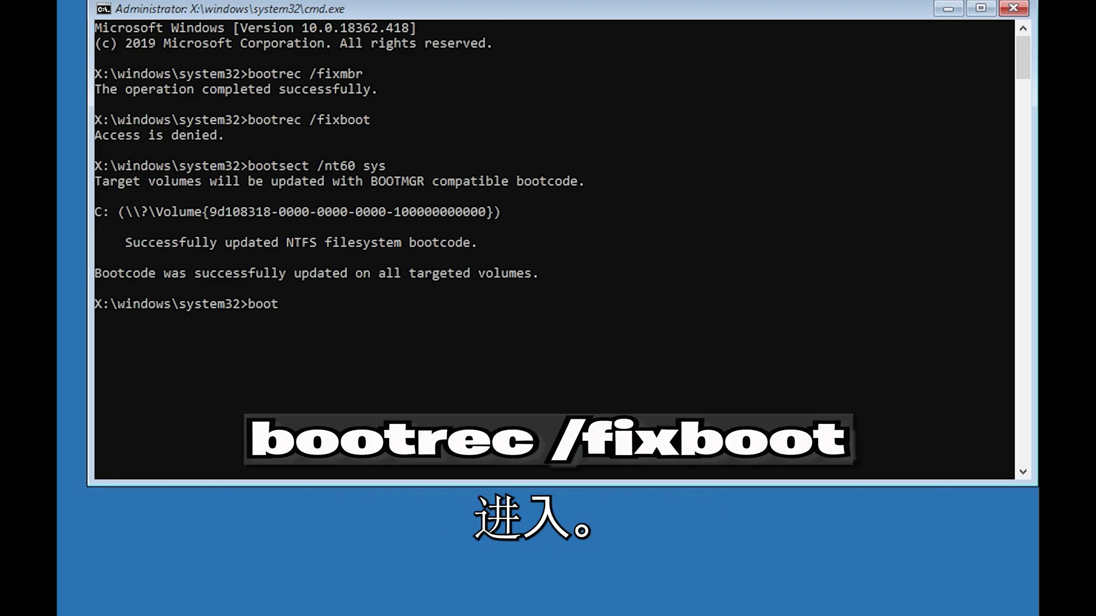
{"action": "type", "text": "rec /fix"}
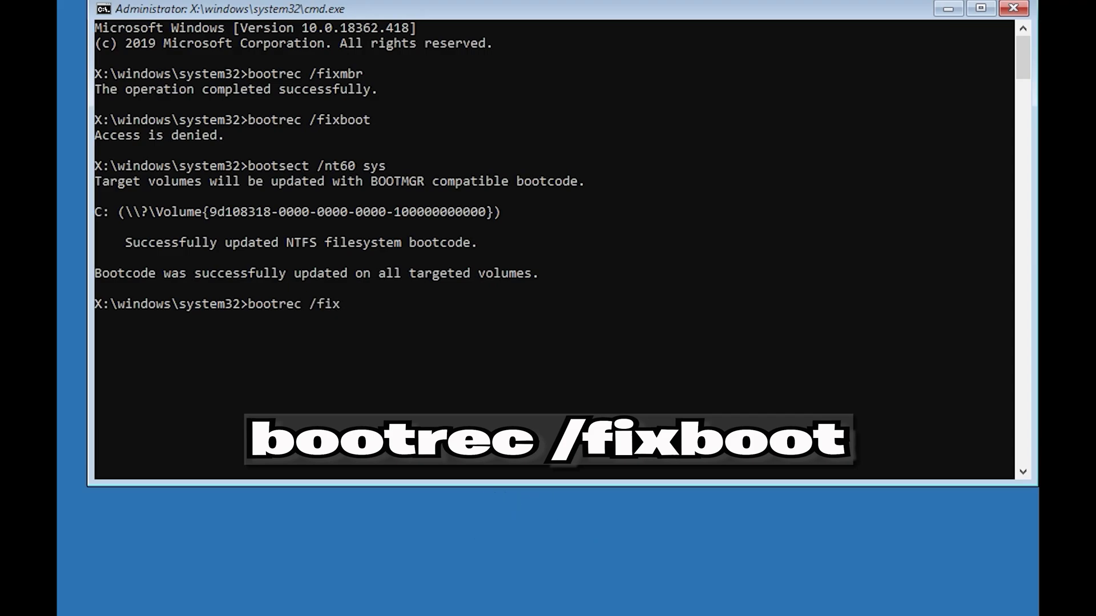
{"action": "type", "text": "boot"}
{"action": "key", "text": "Return"}
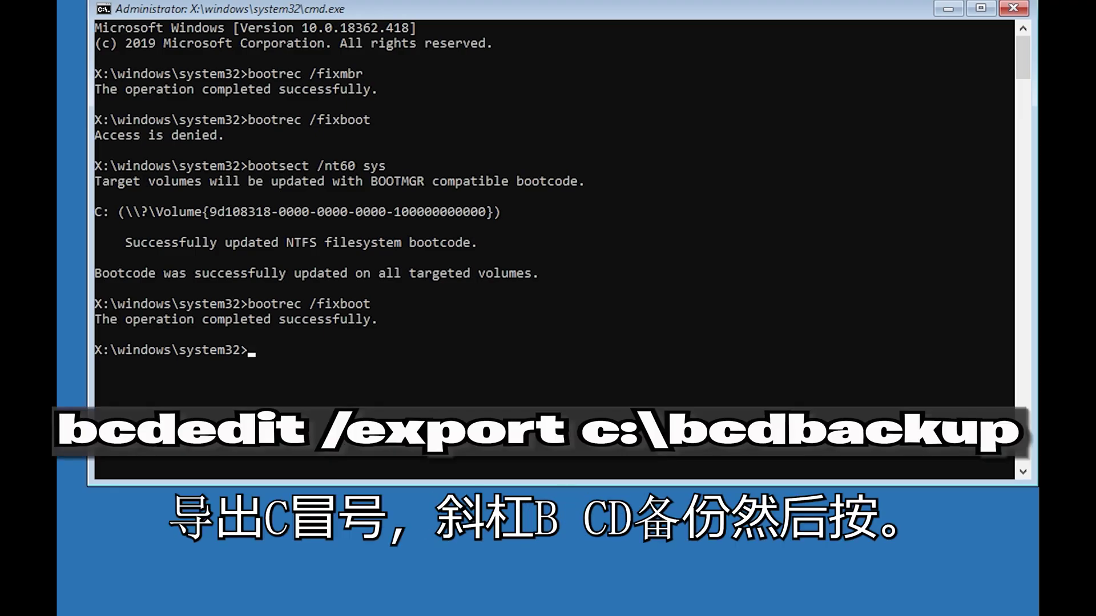
Export the BCD to c:\bcdbackup and strip -h -r -s attributes from c:\boot\bcd
{"action": "type", "text": "bcdedit "}
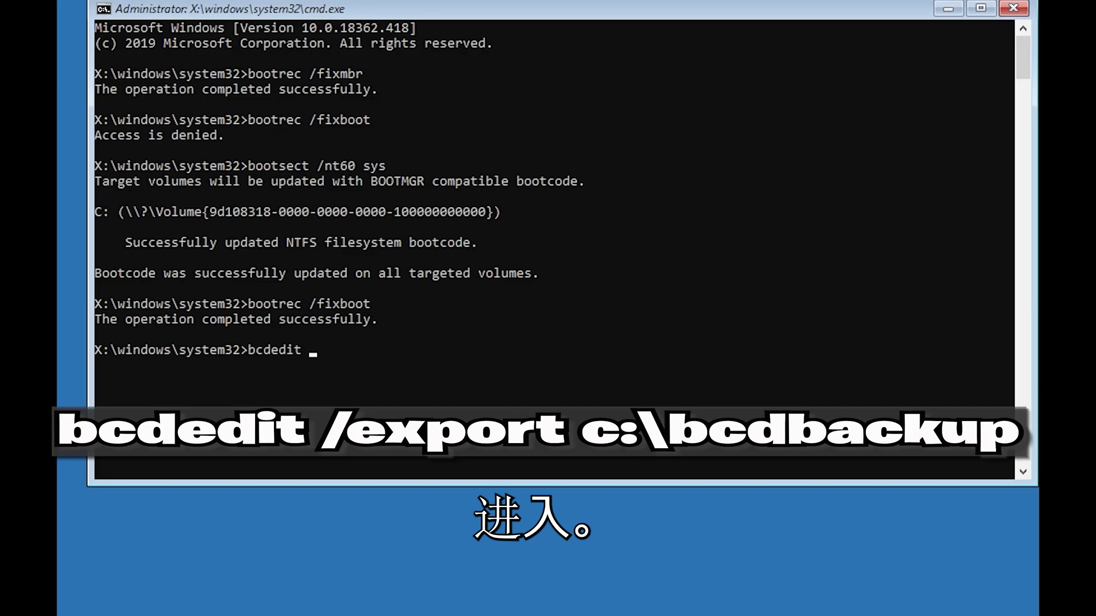
{"action": "type", "text": "/export c"}
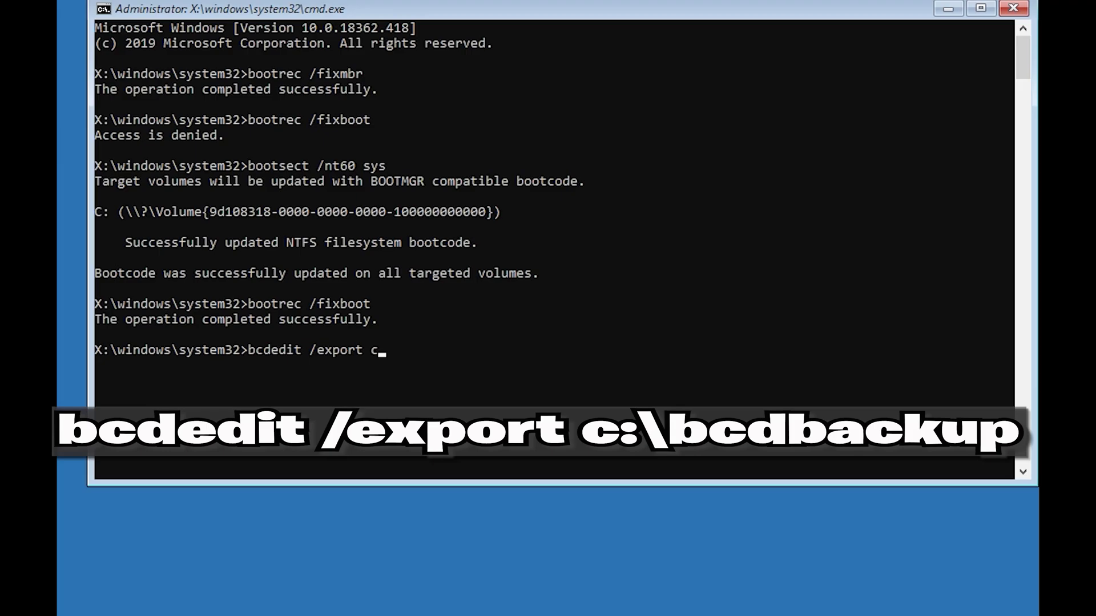
{"action": "type", "text": ":\\bcdbackup"}
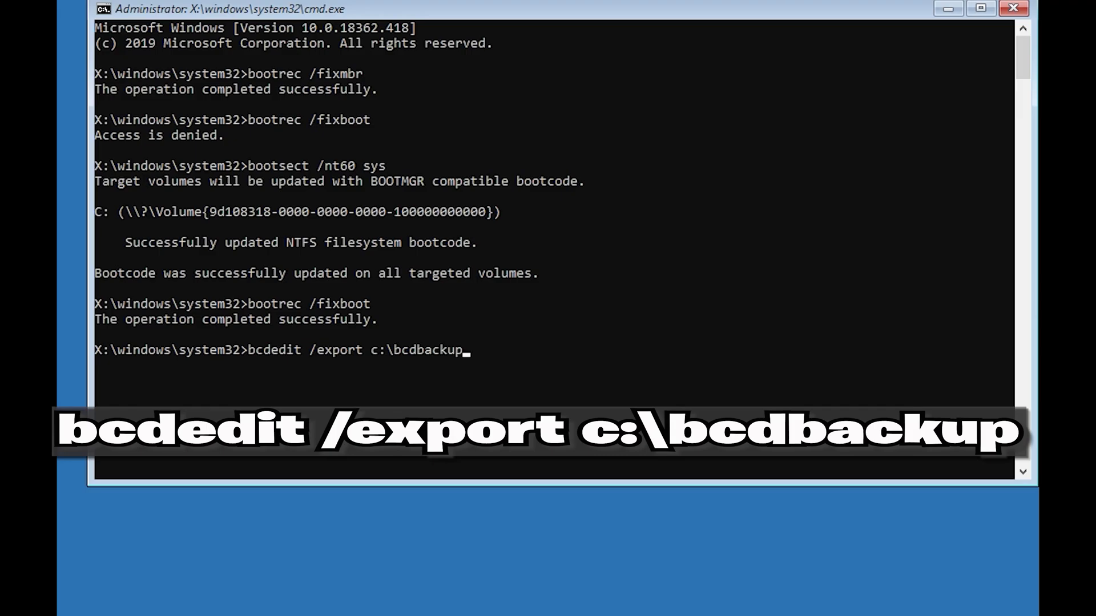
{"action": "key", "text": "Return"}
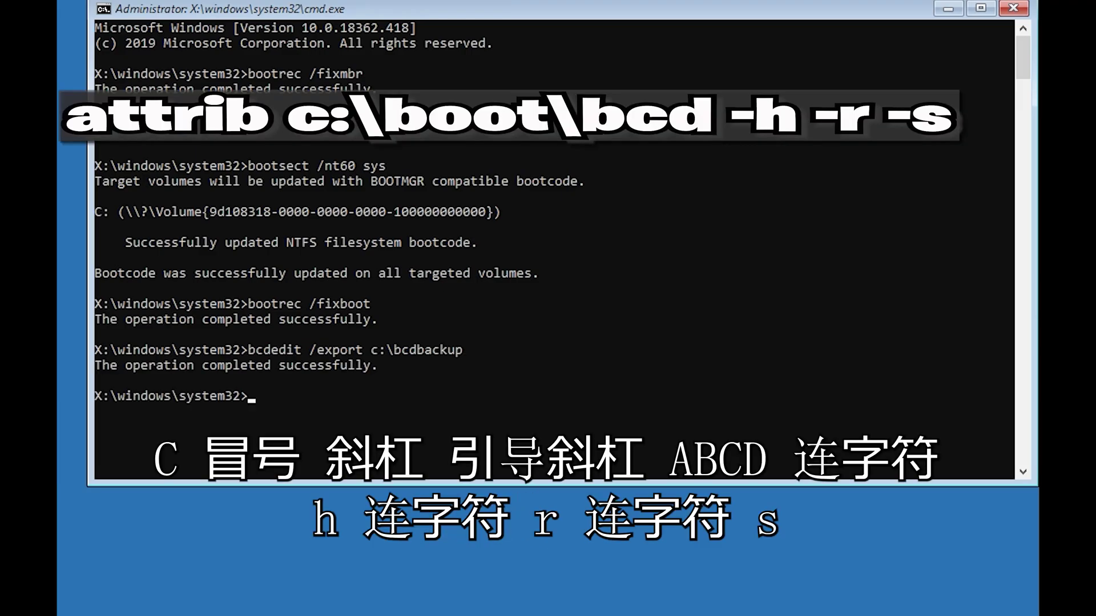
{"action": "type", "text": "attrib c"}
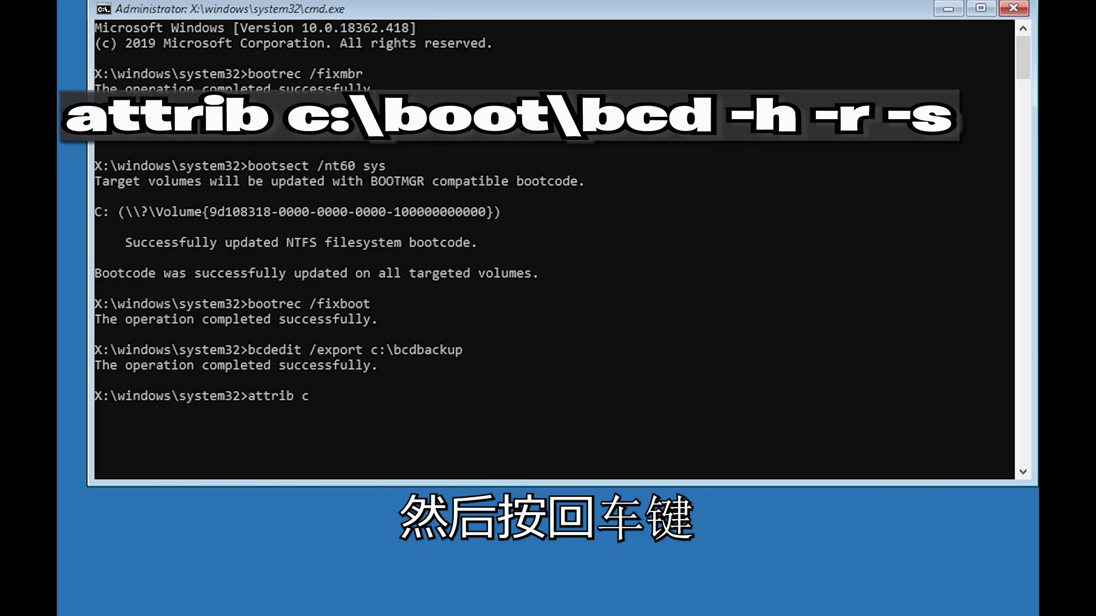
{"action": "type", "text": ":\\"}
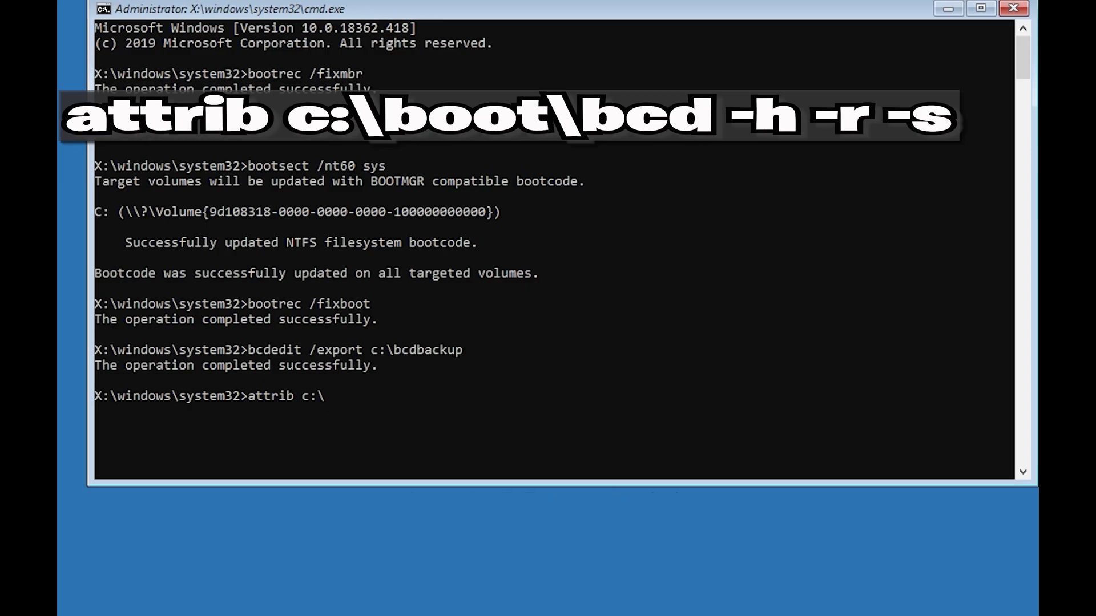
{"action": "type", "text": "boot\\bcd -h -r -s"}
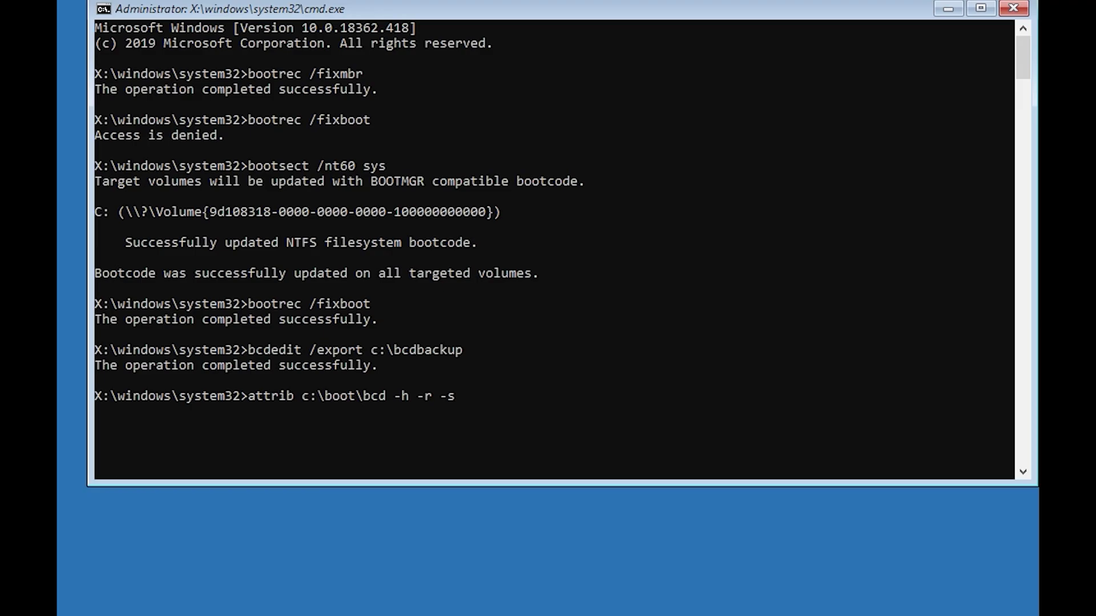
{"action": "key", "text": "Return"}
Rename c:\boot\bcd to bcd.old, then run bootrec /rebuildbcd and answer y to add D:\Windows
{"action": "type", "text": "r"}
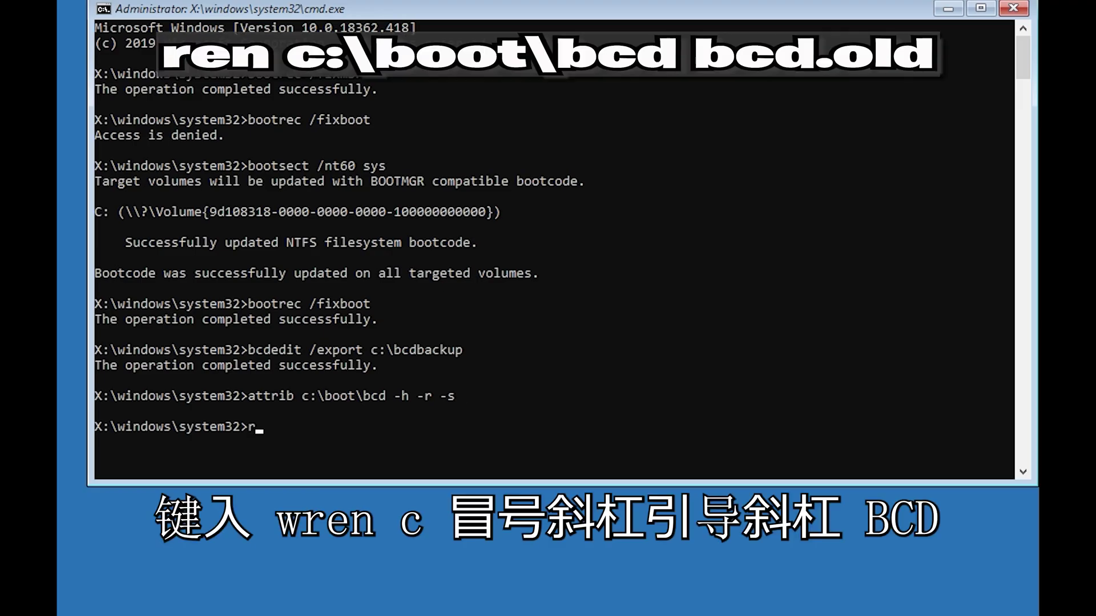
{"action": "type", "text": "en c:\\boot"}
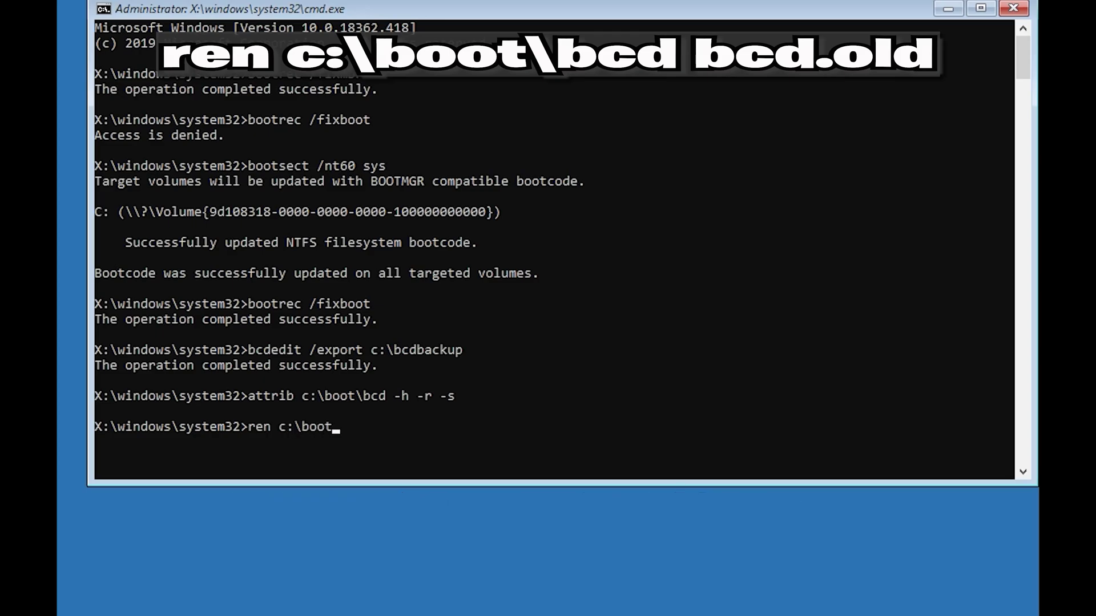
{"action": "type", "text": "\\bcd bcd.old"}
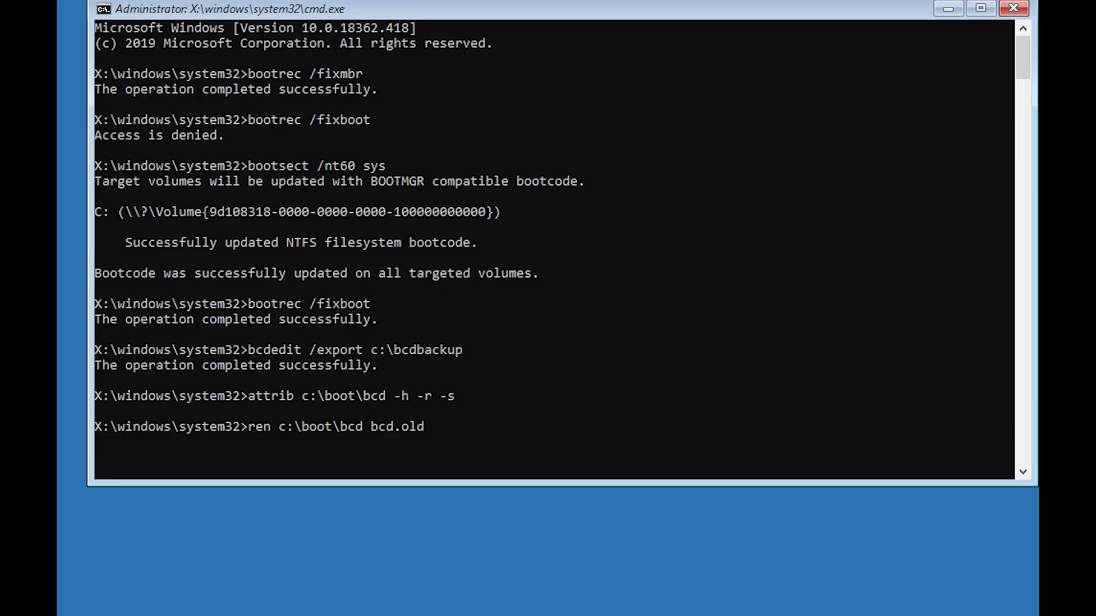
{"action": "key", "text": "Return"}
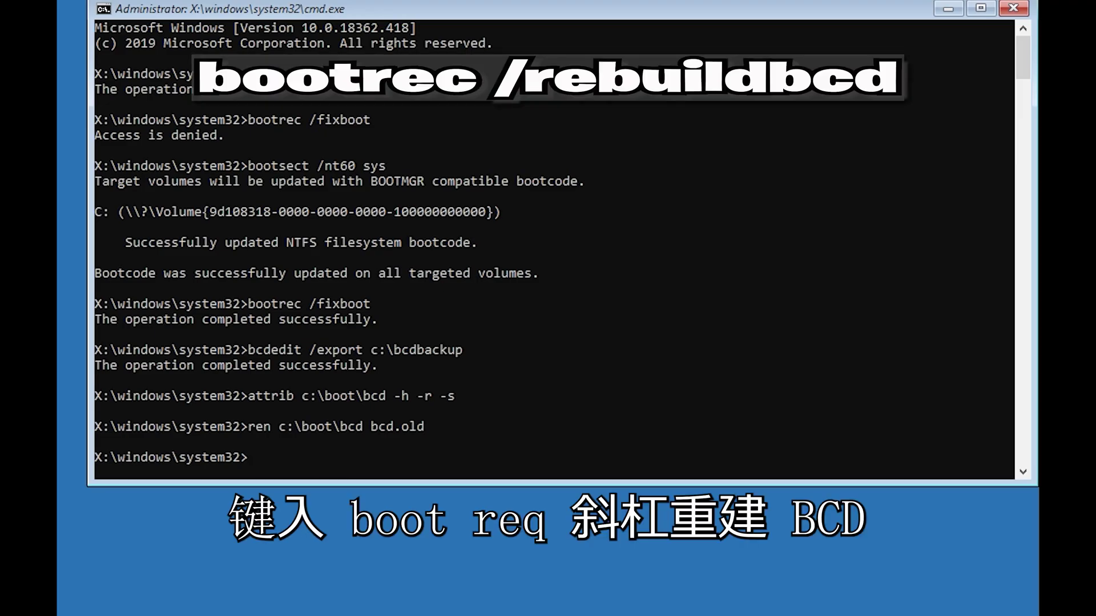
{"action": "type", "text": "boot"}
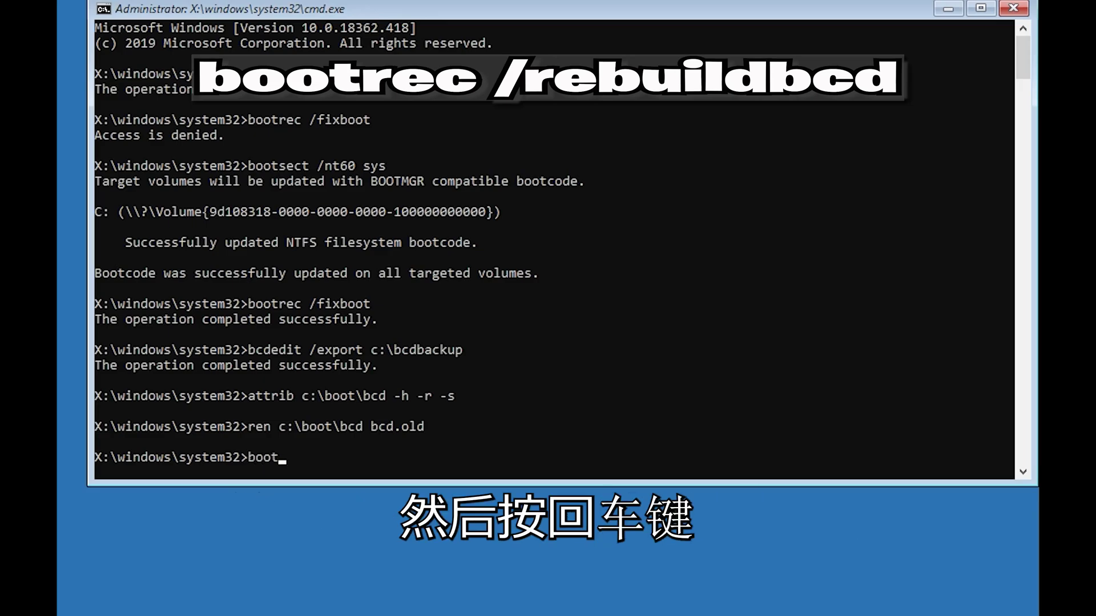
{"action": "type", "text": "rec /"}
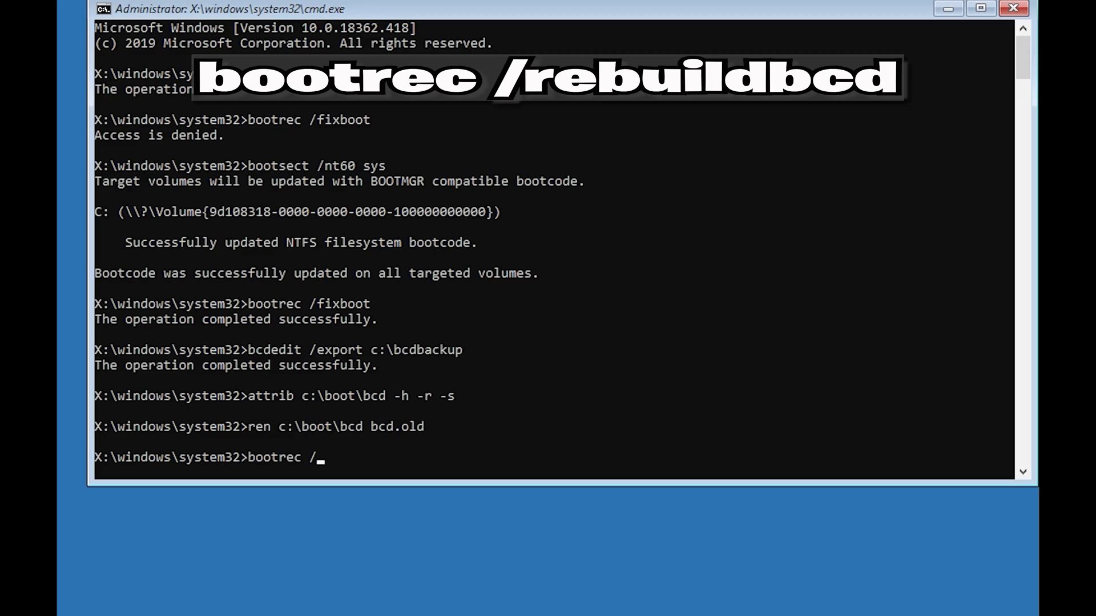
{"action": "type", "text": "rebuildbcd"}
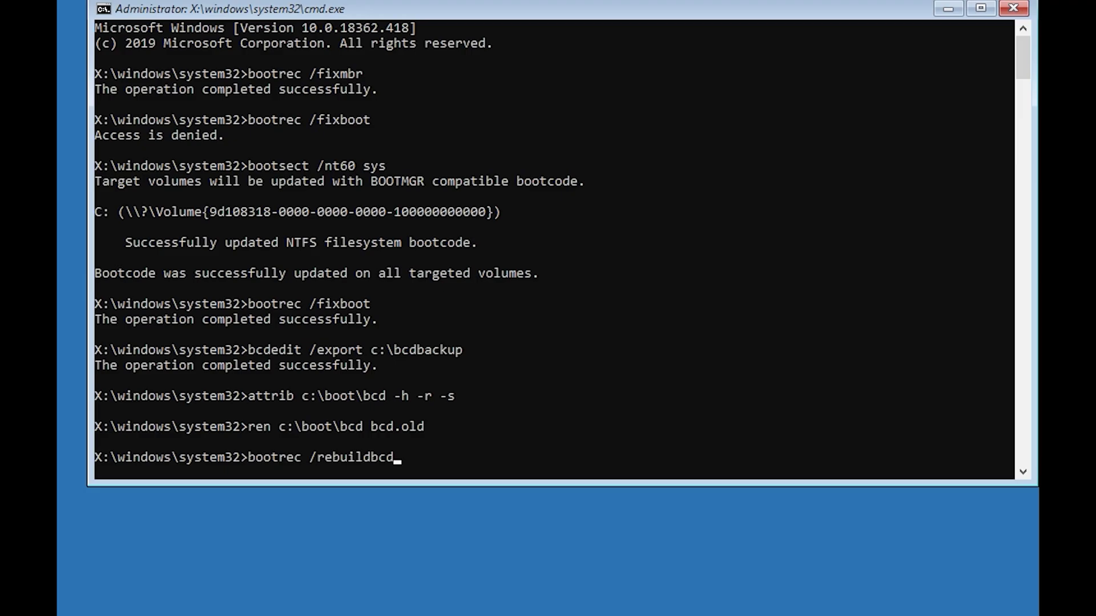
{"action": "key", "text": "Return"}
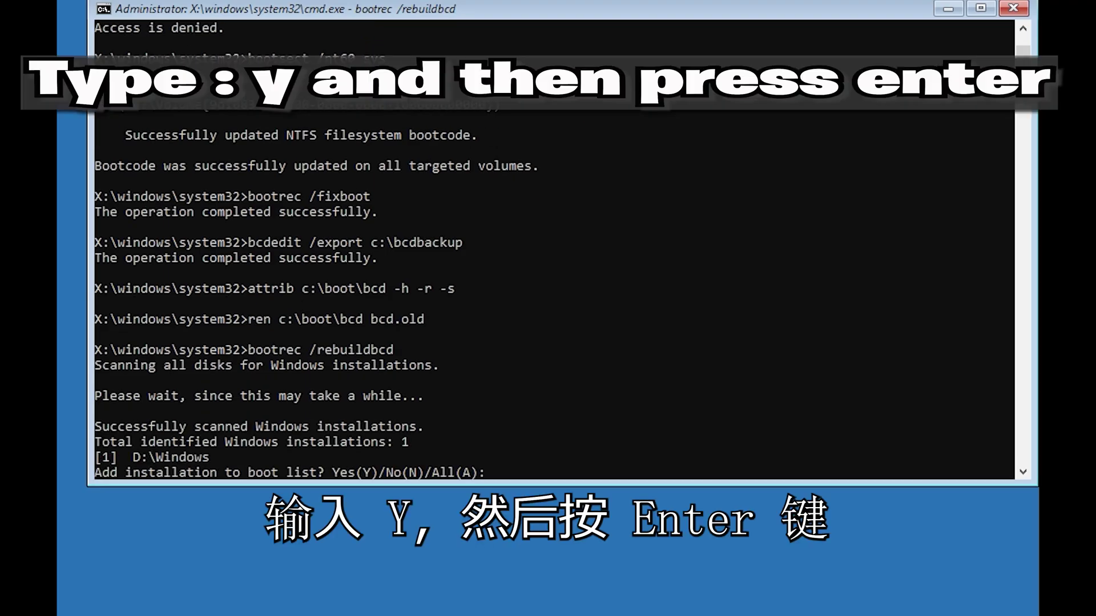
{"action": "type", "text": "y"}
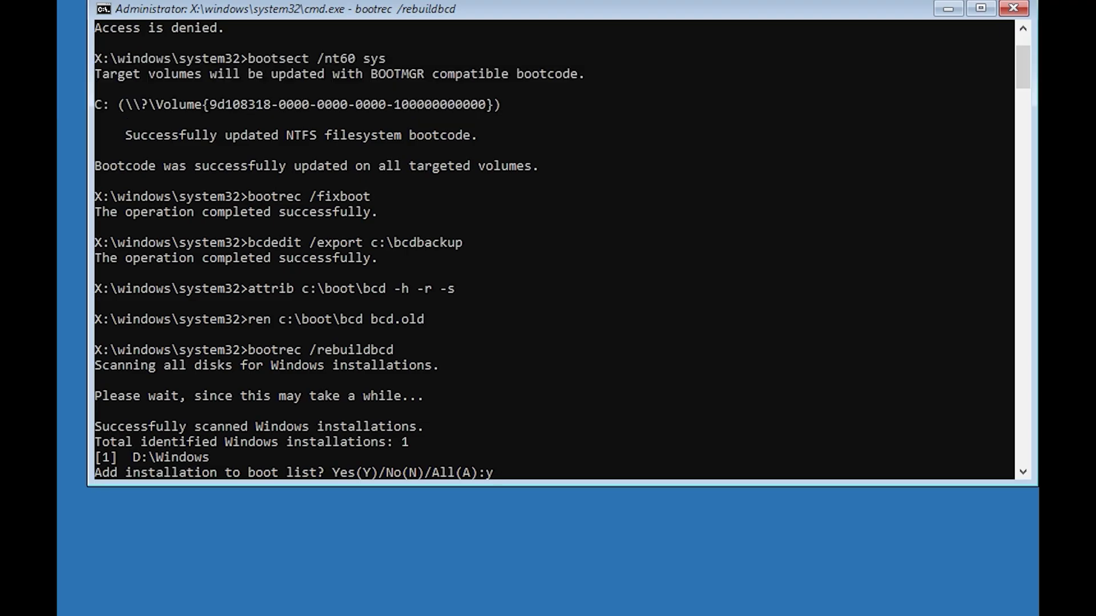
{"action": "key", "text": "Return"}
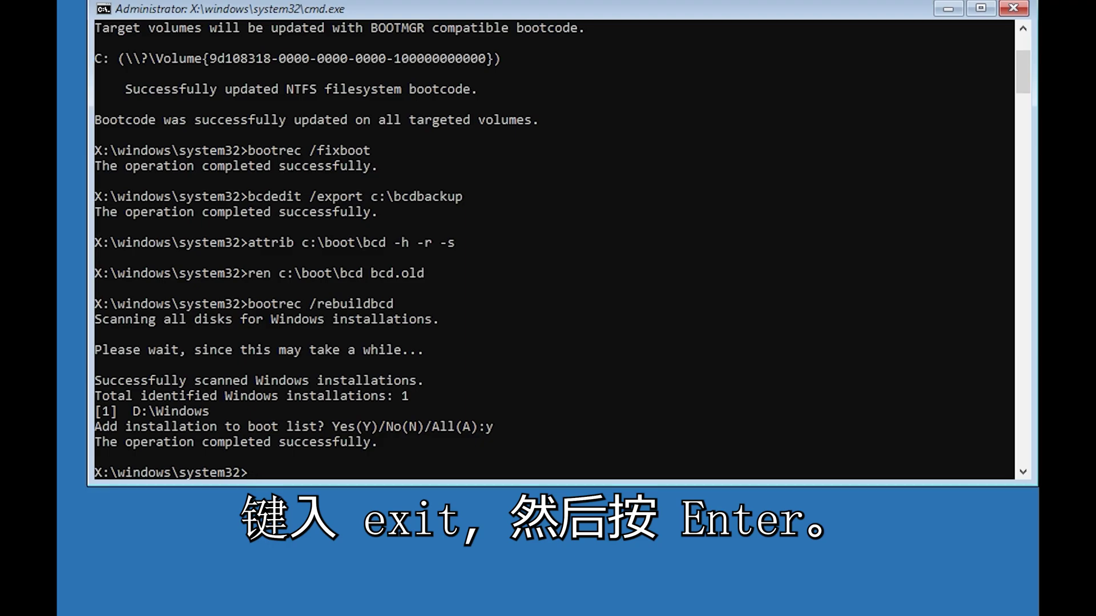
Exit Command Prompt to the Choose an option recovery screen
{"action": "type", "text": "exit"}
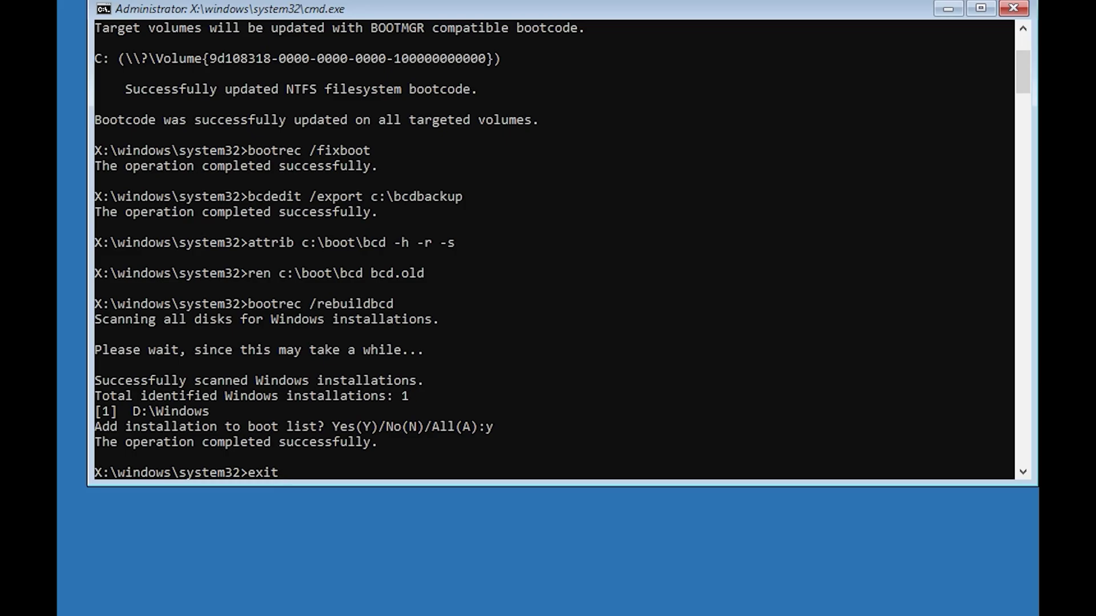
{"action": "key", "text": "Return"}
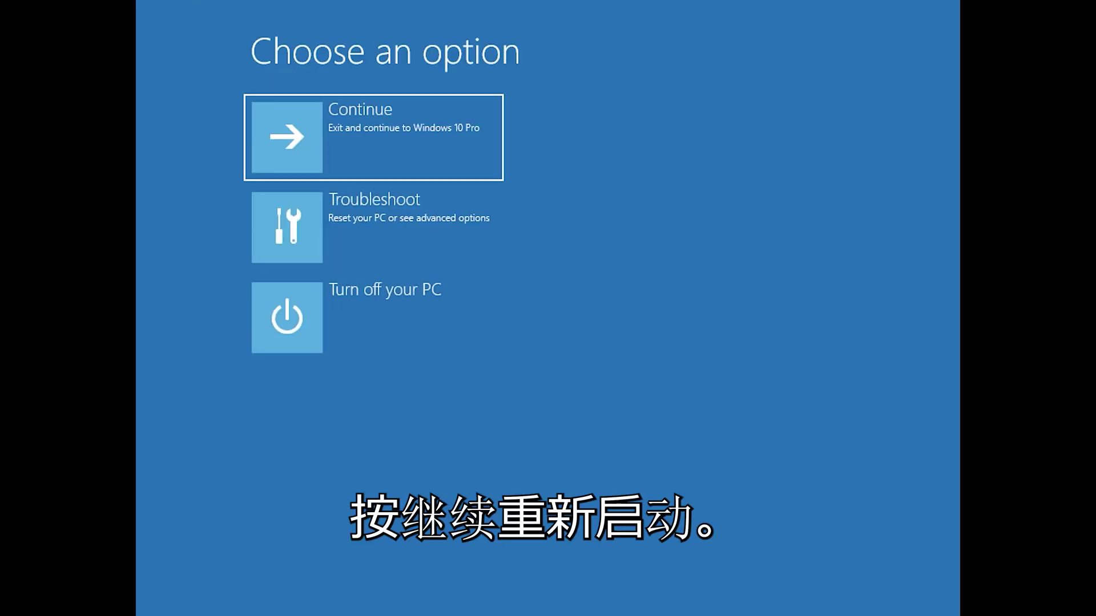